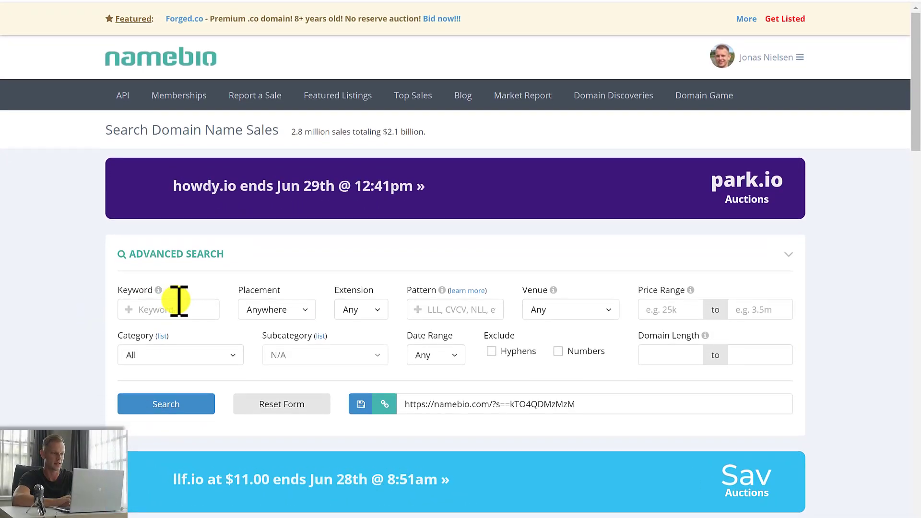
Step: Search past domain sales for the keyword weddingphotography placed at the end, limited to the .com extension
click(178, 301)
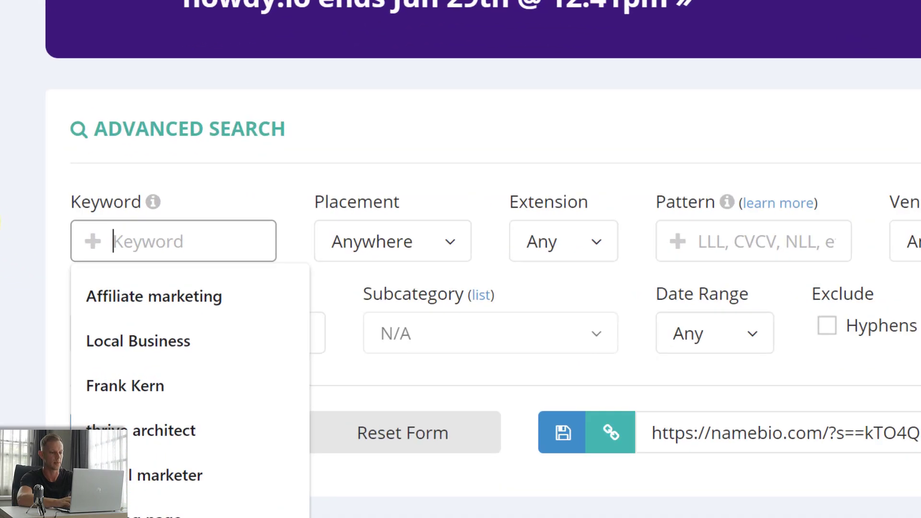
text(weddingphoto)
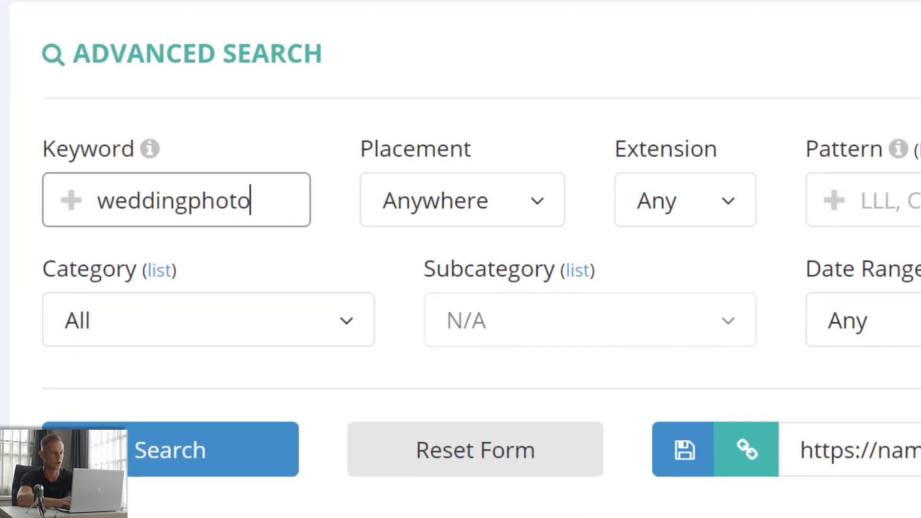
text(graphy)
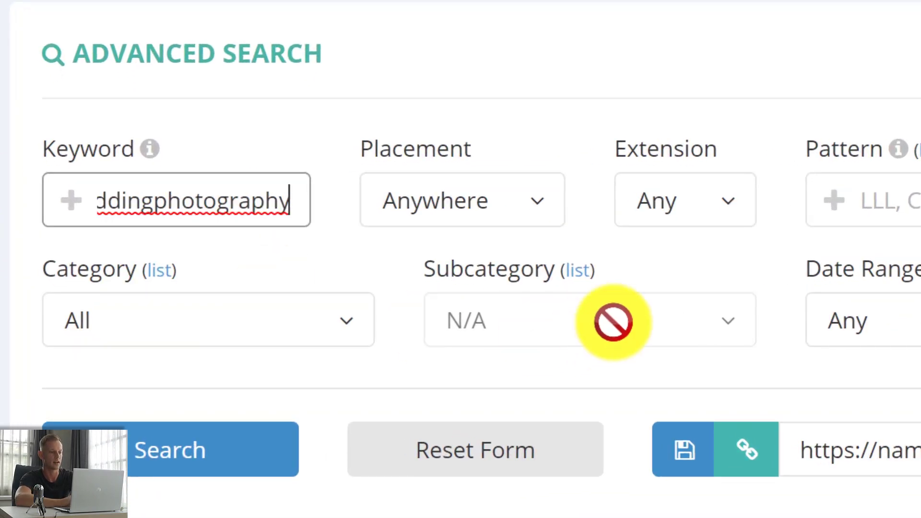
click(527, 211)
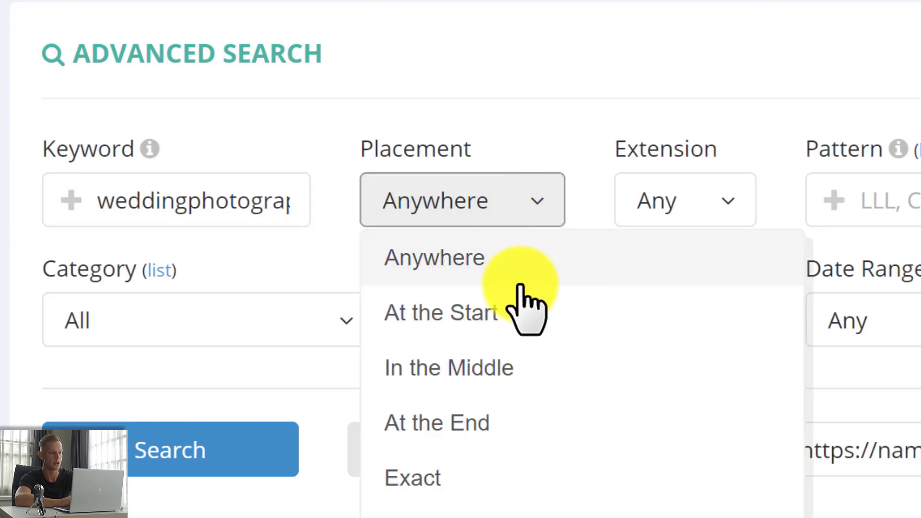
click(498, 417)
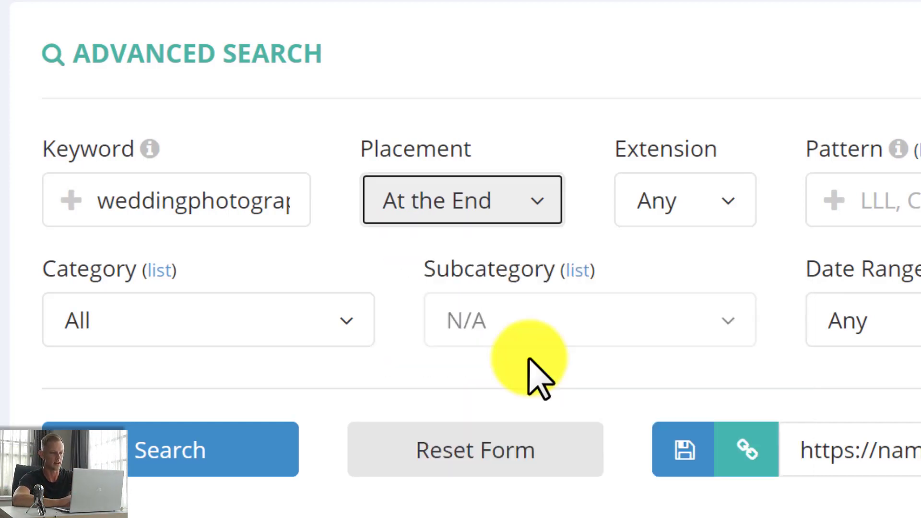
click(696, 201)
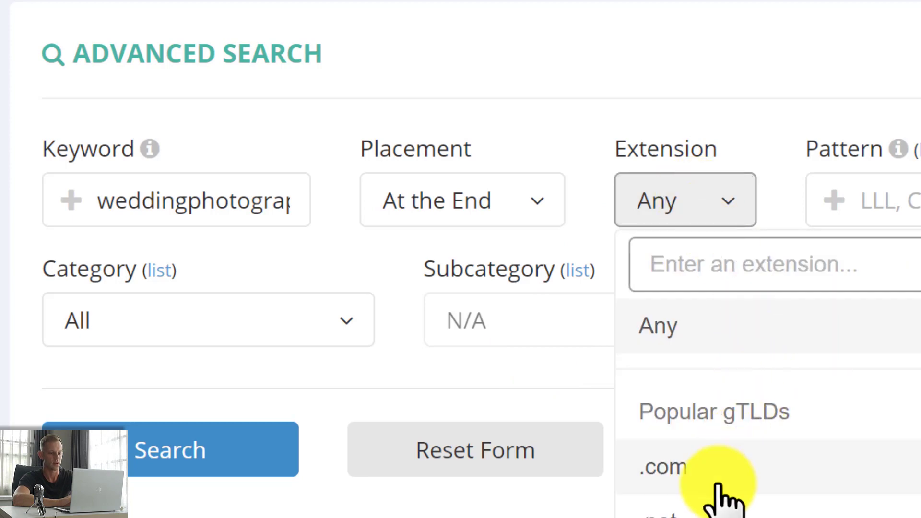
click(724, 493)
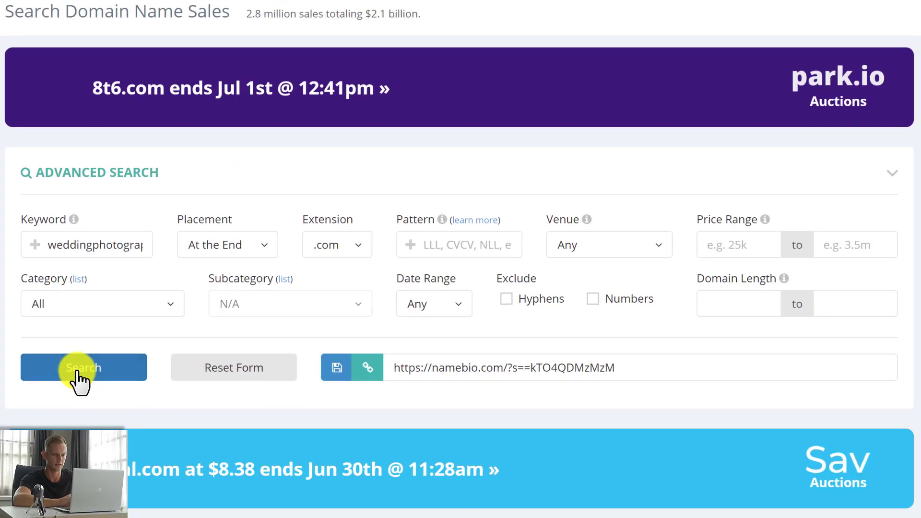
click(115, 416)
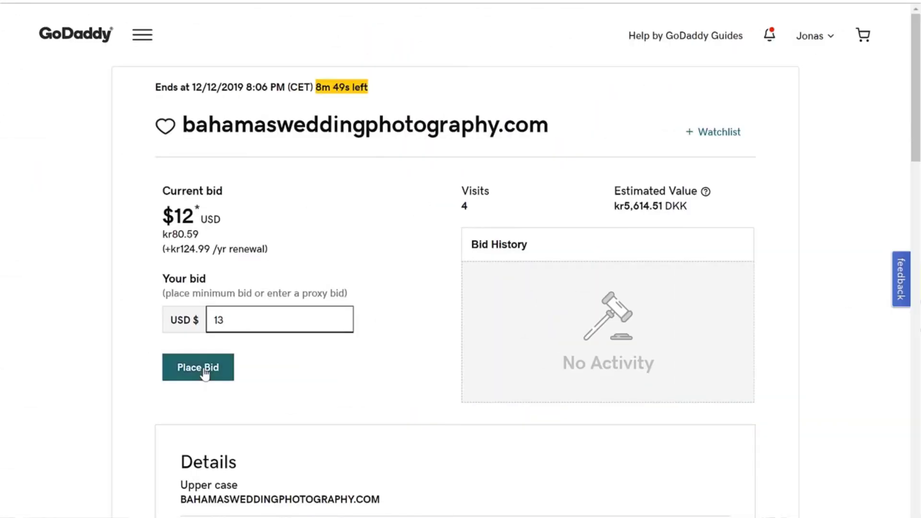
Step: Switch to GoDaddy and place and confirm a $13 USD bid on bahamasweddingphotography.com
click(204, 370)
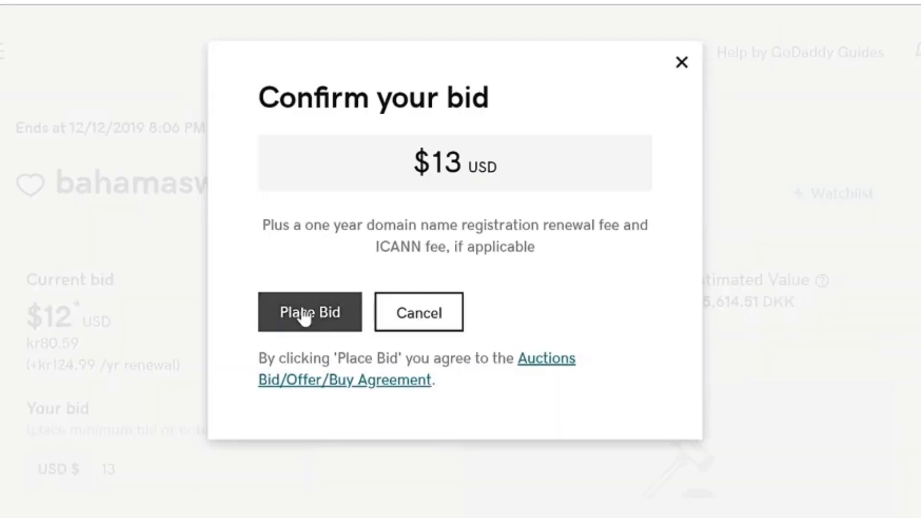
click(303, 316)
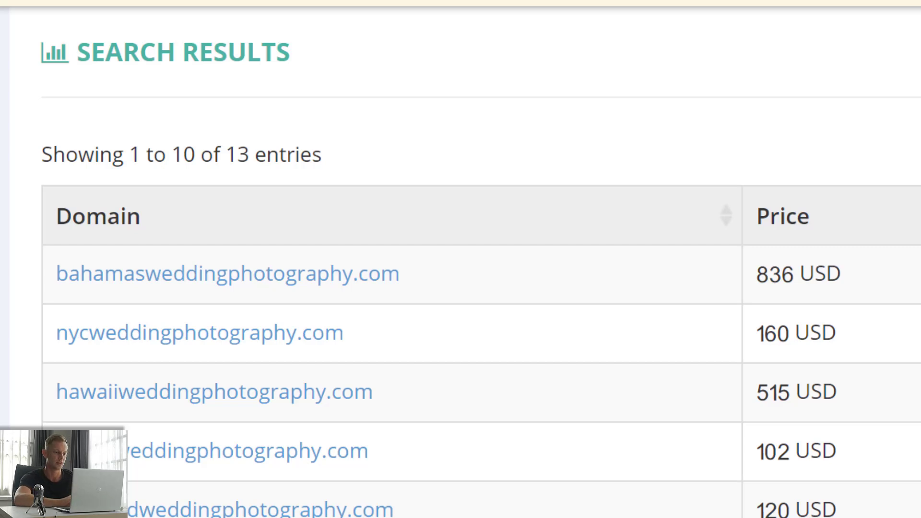
Step: Review the prices of sold wedding photography domains and go to the next page of results
scroll(460, 259, up, 3)
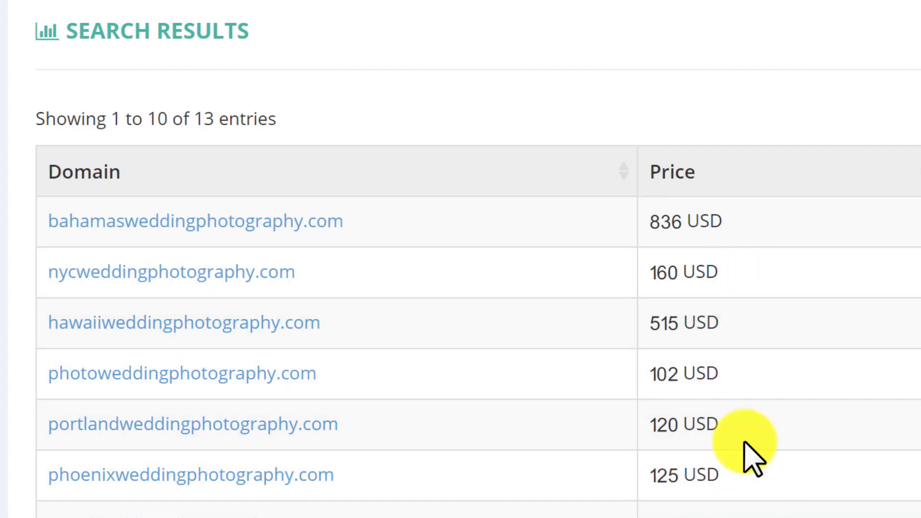
scroll(757, 513, down, 3)
scroll(758, 513, up, 3)
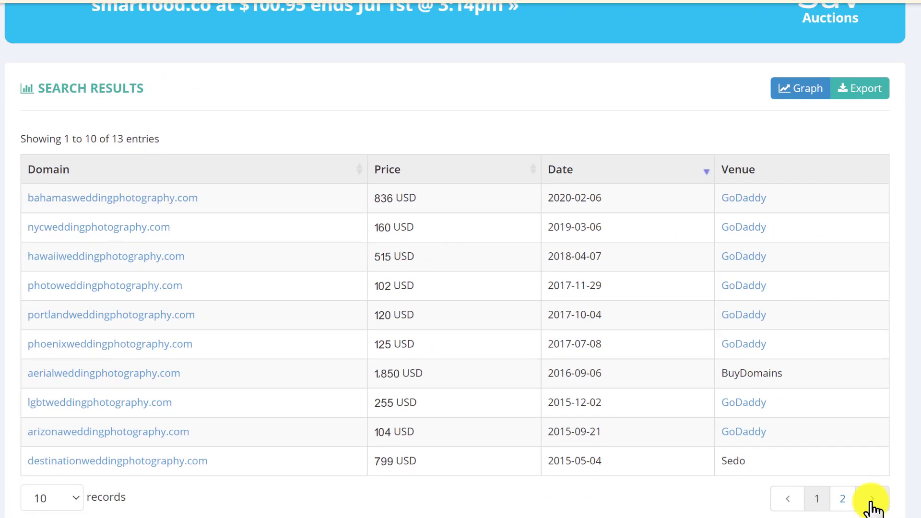
click(870, 502)
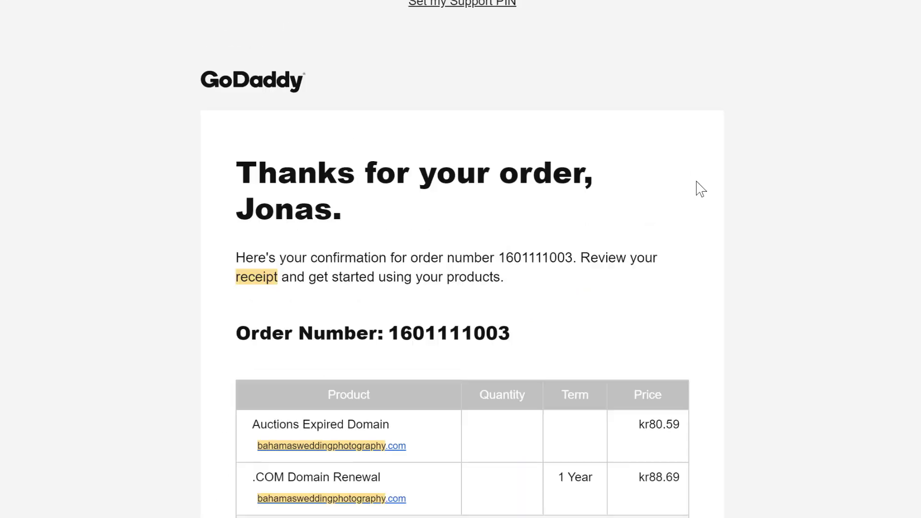
scroll(701, 189, up, 2)
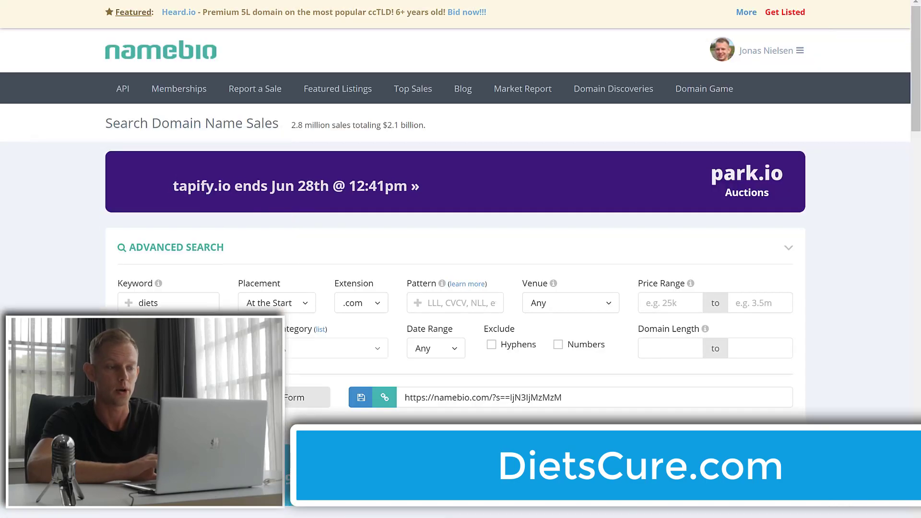
Step: Check the search criteria for DietsCure.com: keyword diets, placement At the Start and extension .com
scroll(93, 282, down, 2)
scroll(94, 282, down, 1)
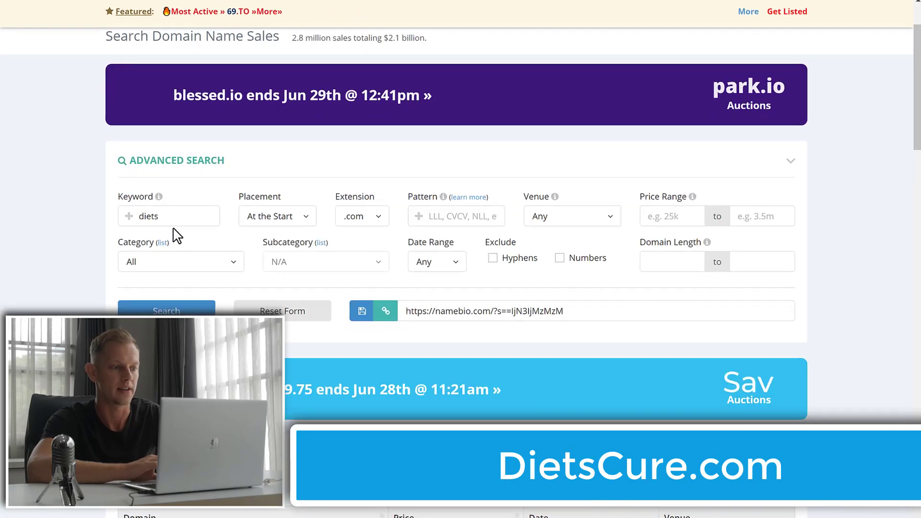
double_click(181, 261)
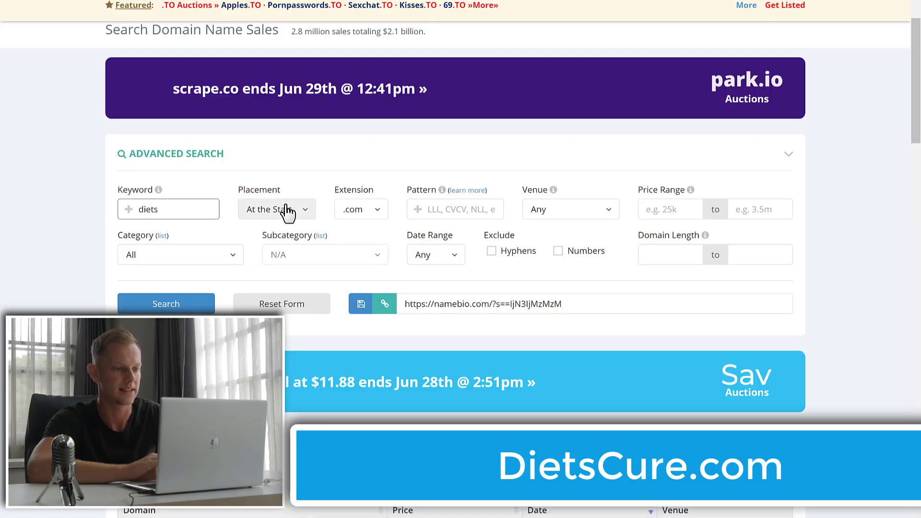
click(288, 211)
click(293, 186)
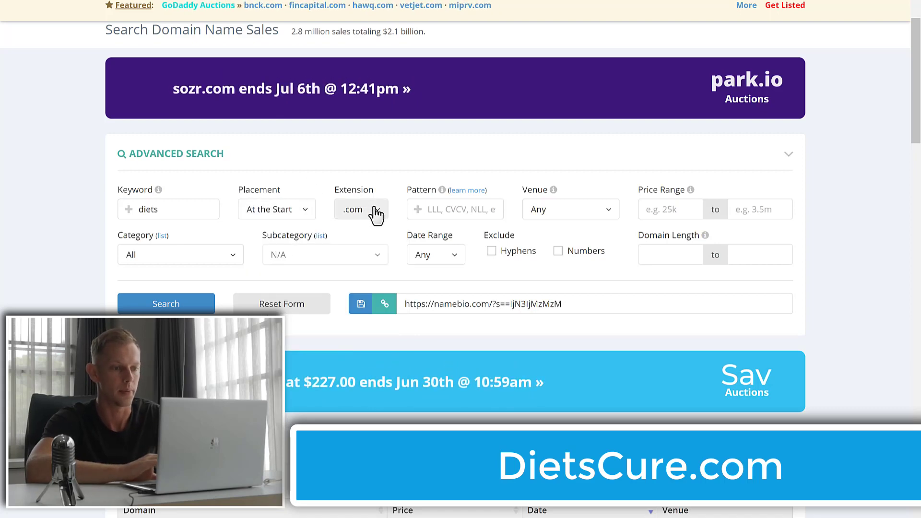
Step: Examine the sale prices of .com domains starting with diets to judge the value of DietsCure.com
scroll(111, 249, down, 8)
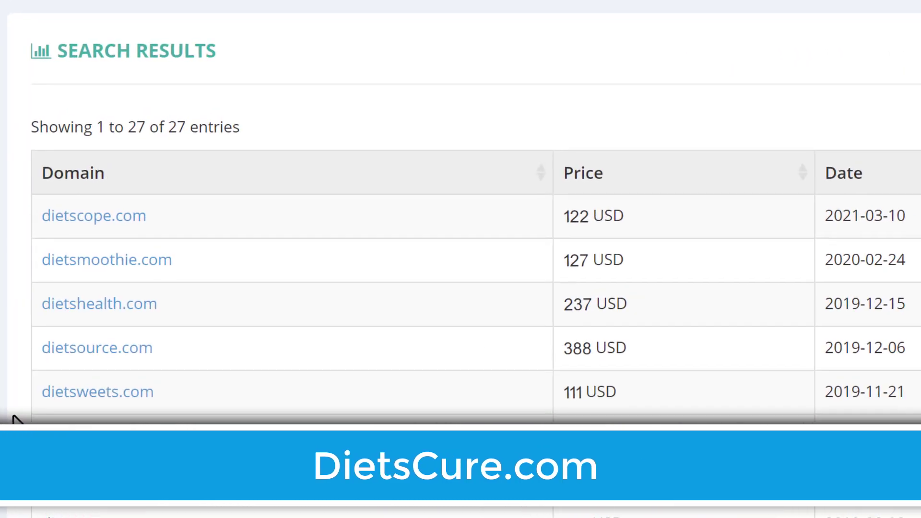
scroll(15, 420, down, 1)
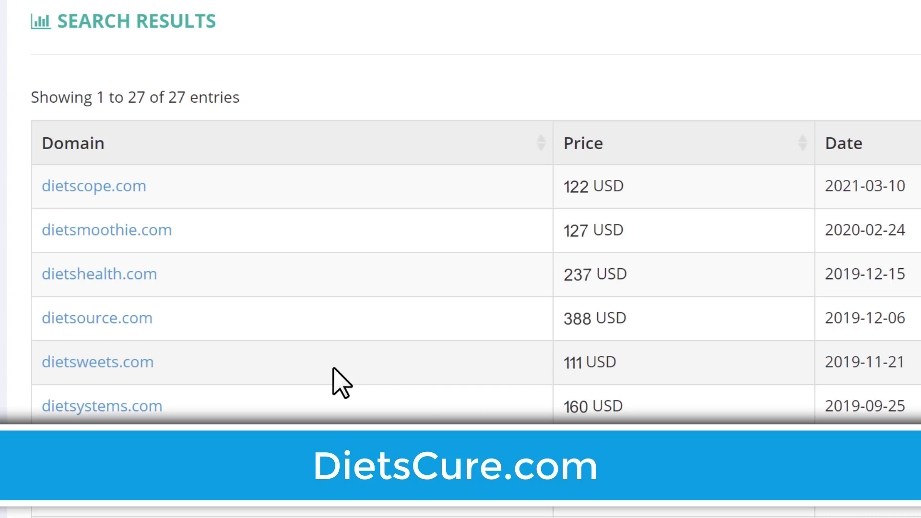
scroll(334, 370, down, 5)
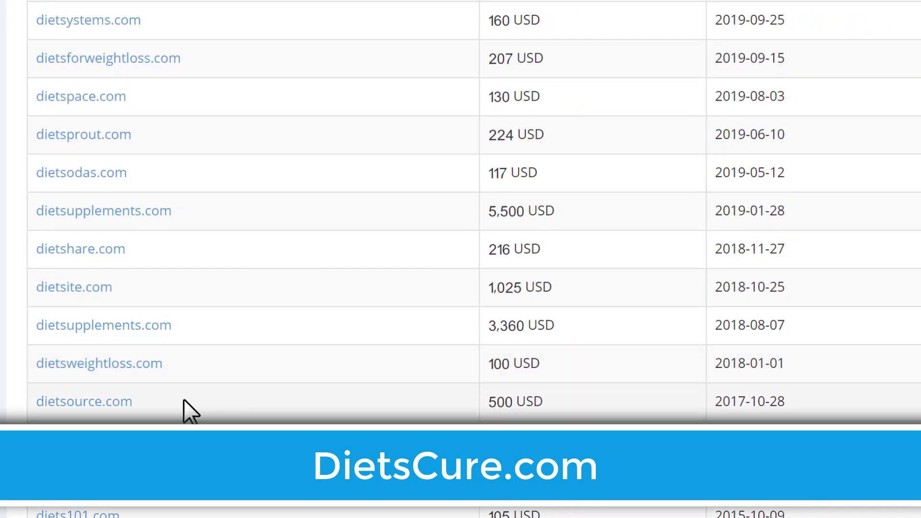
scroll(185, 409, down, 1)
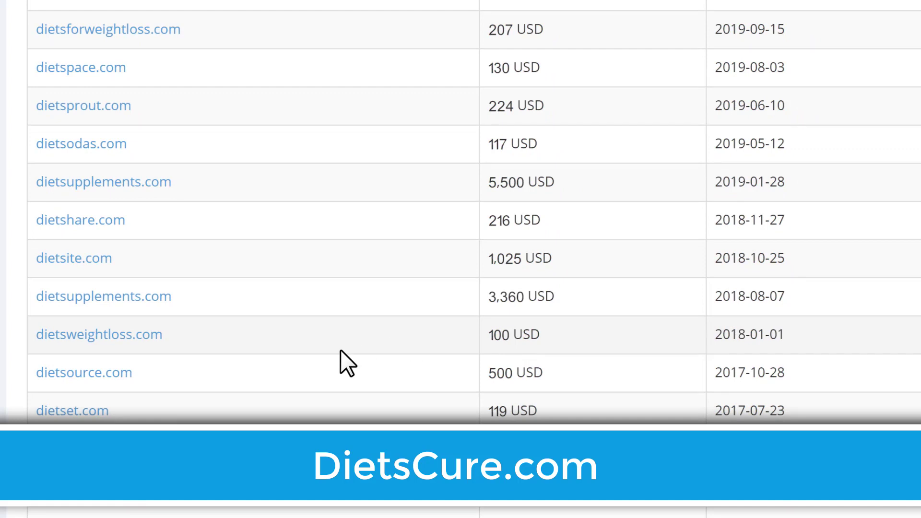
scroll(341, 361, down, 2)
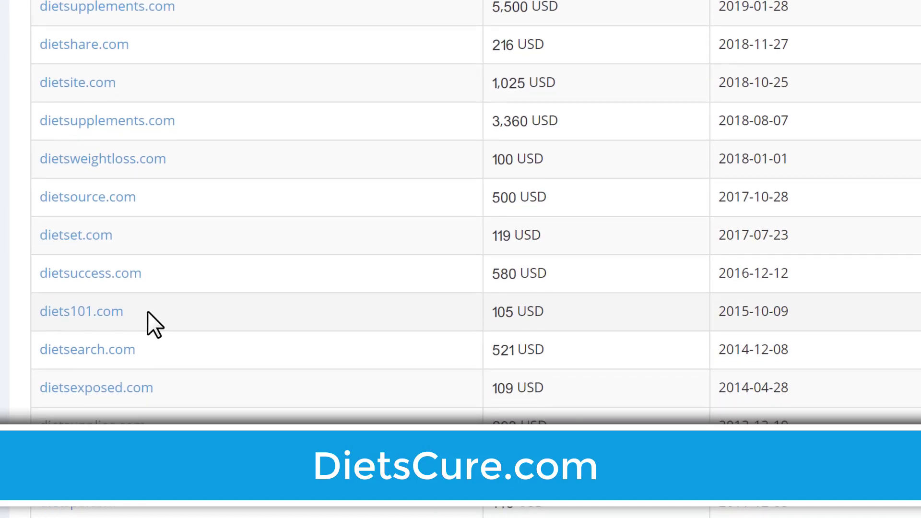
scroll(372, 327, down, 1)
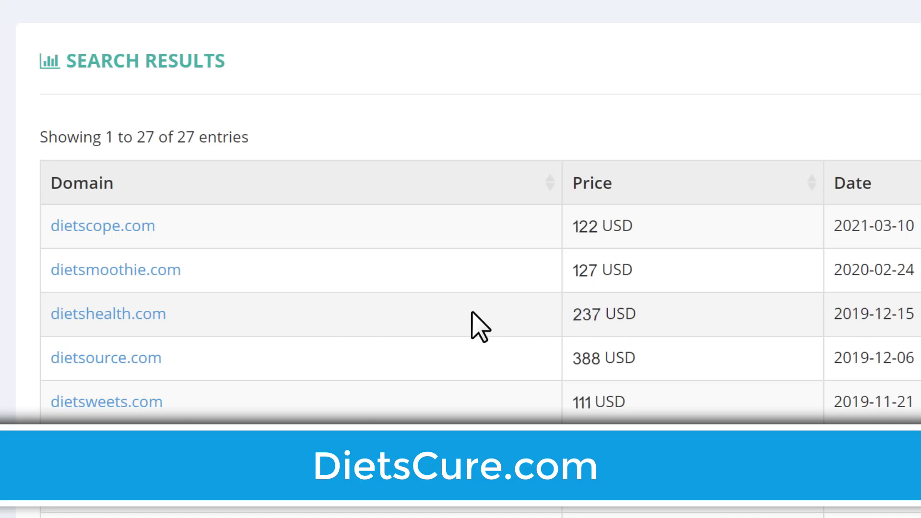
scroll(476, 326, up, 5)
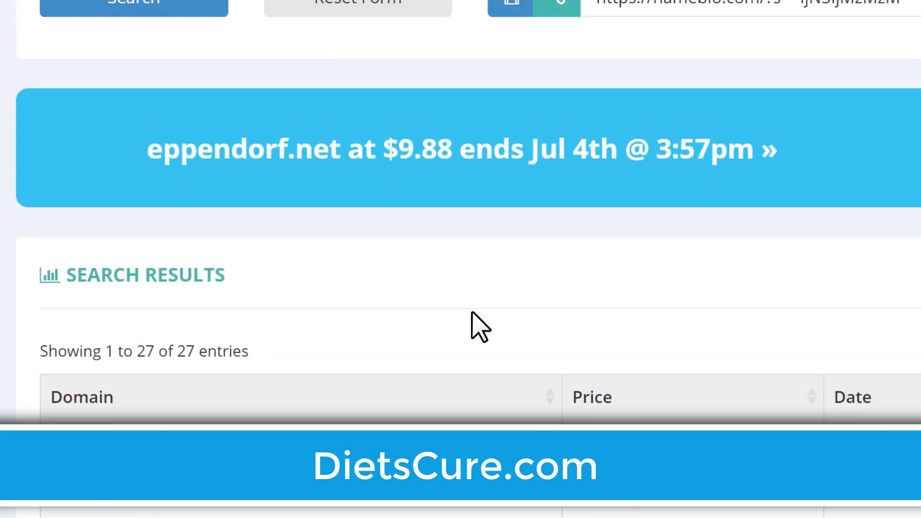
scroll(471, 322, up, 10)
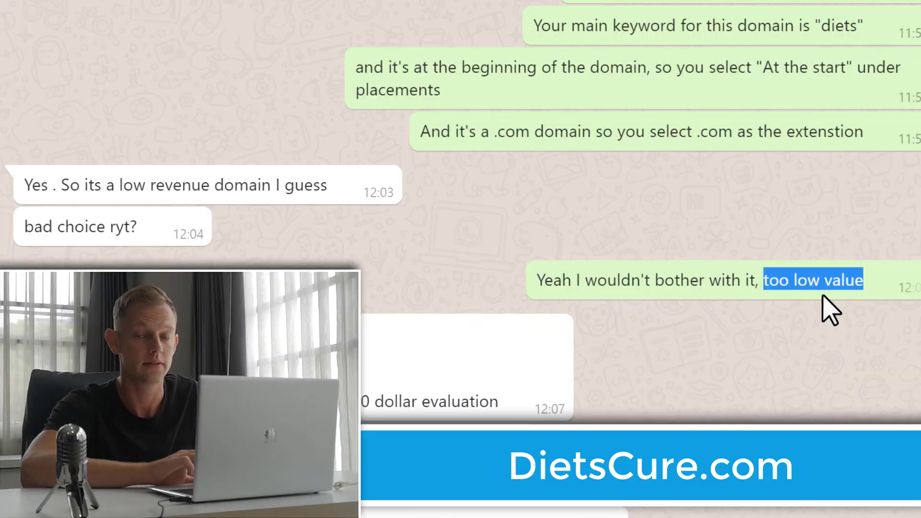
click(821, 295)
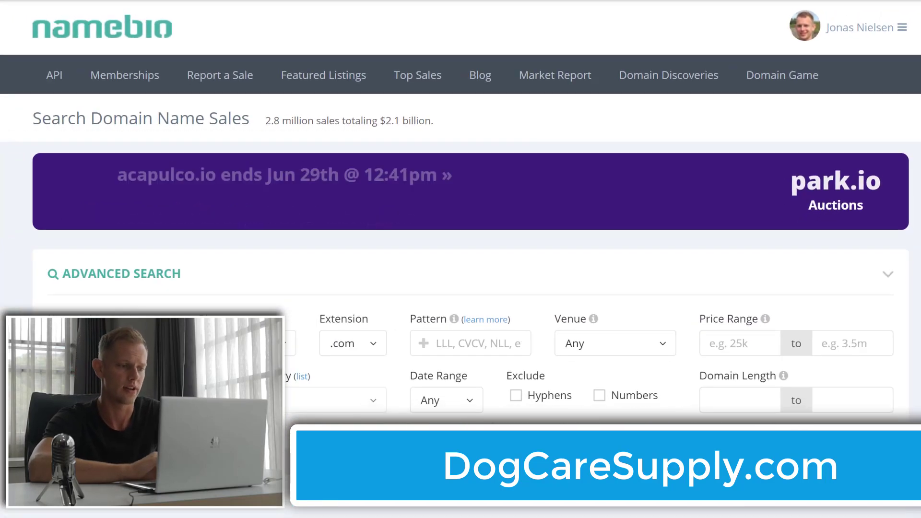
Step: Search past .com domain sales for the keyword dogcare placed at the start
text(d)
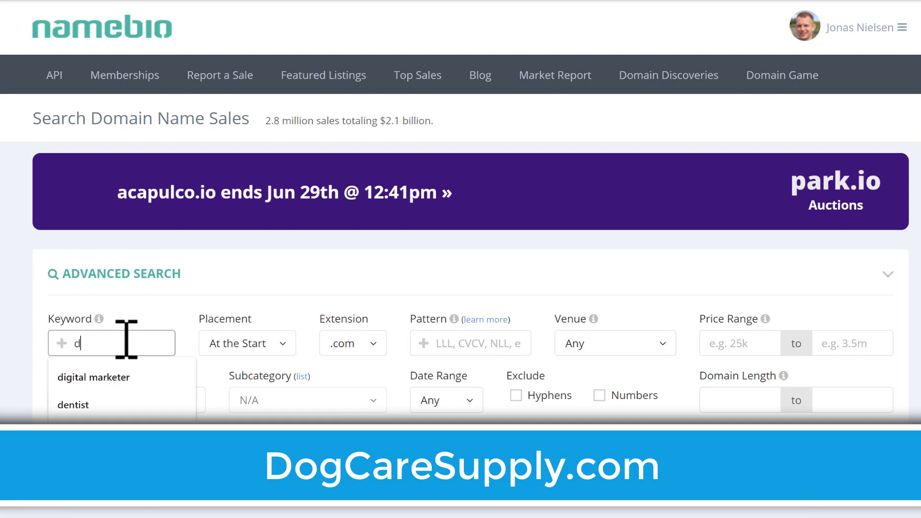
text(og)
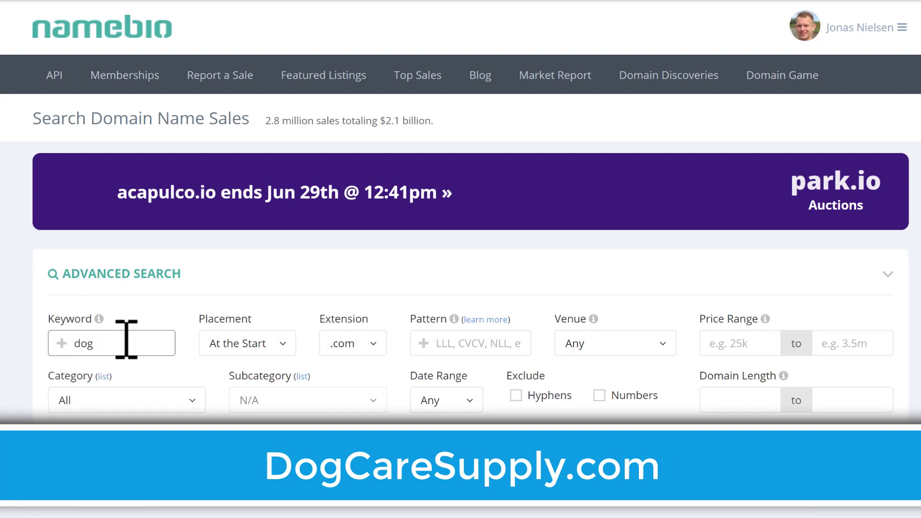
text(caresu)
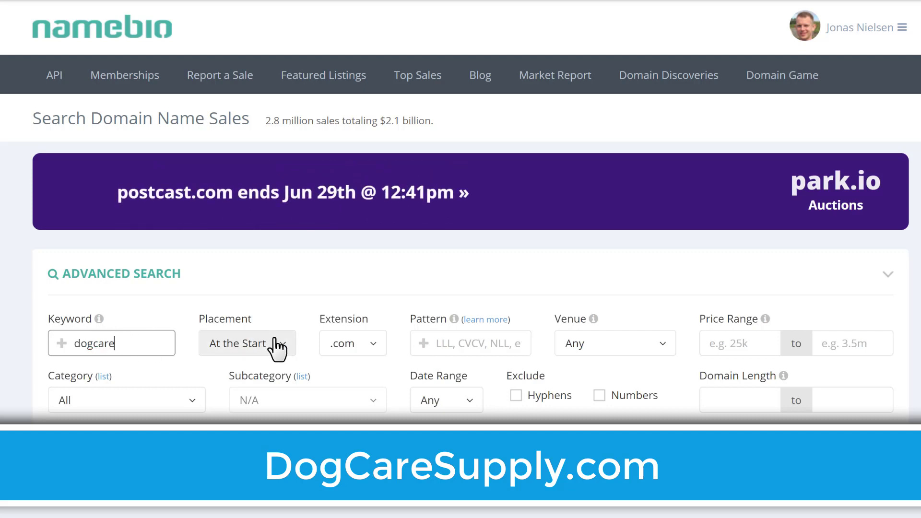
key(Return)
scroll(24, 200, down, 12)
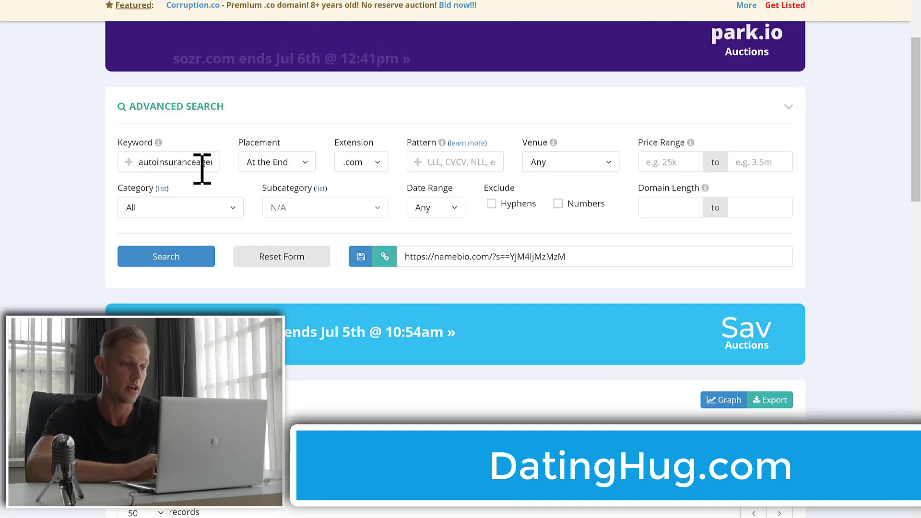
Step: Search past .com domain sales for the keyword dating placed at the start and look through the sale prices
double_click(202, 162)
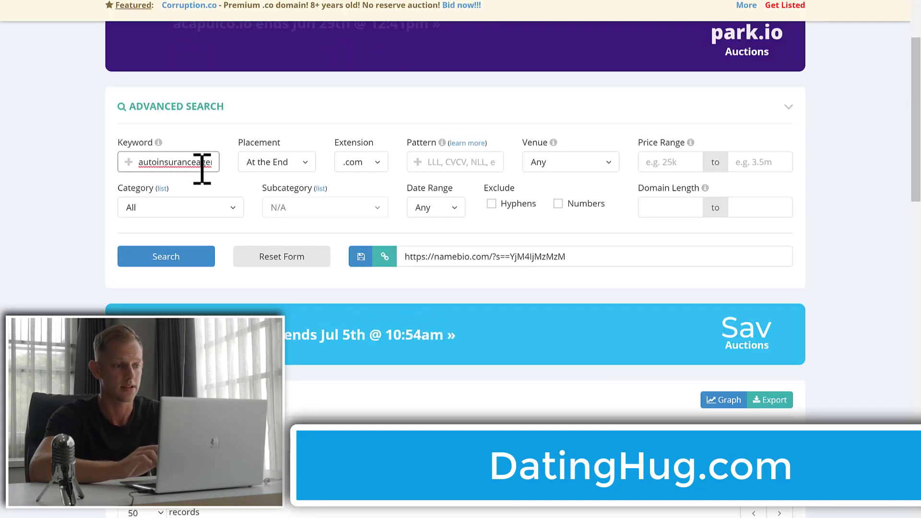
text(dating)
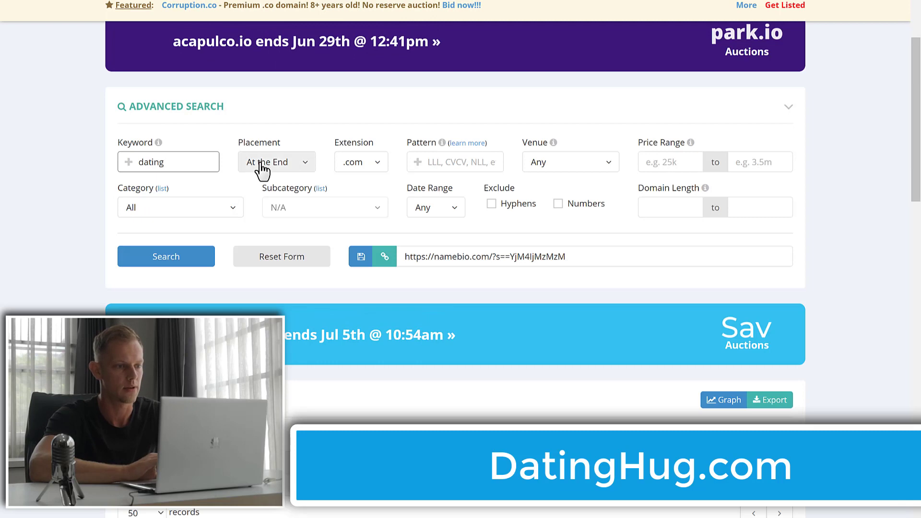
click(261, 166)
click(281, 205)
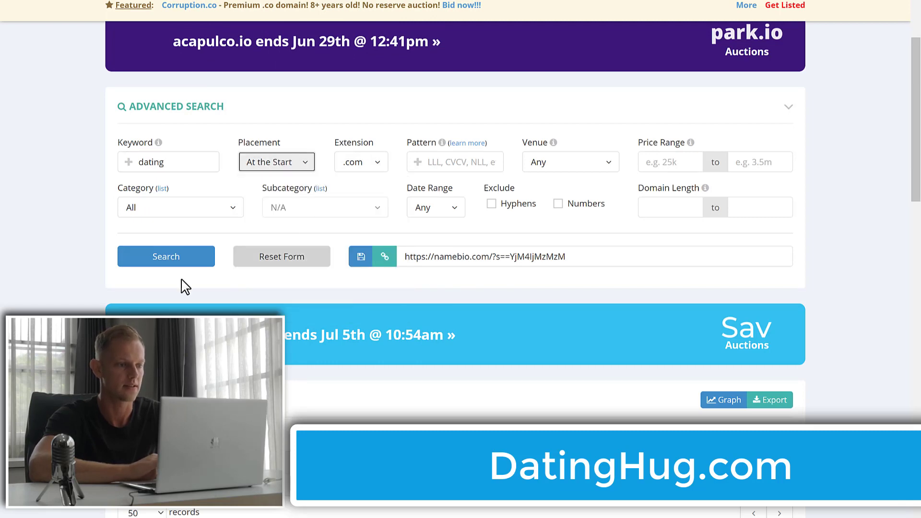
click(165, 257)
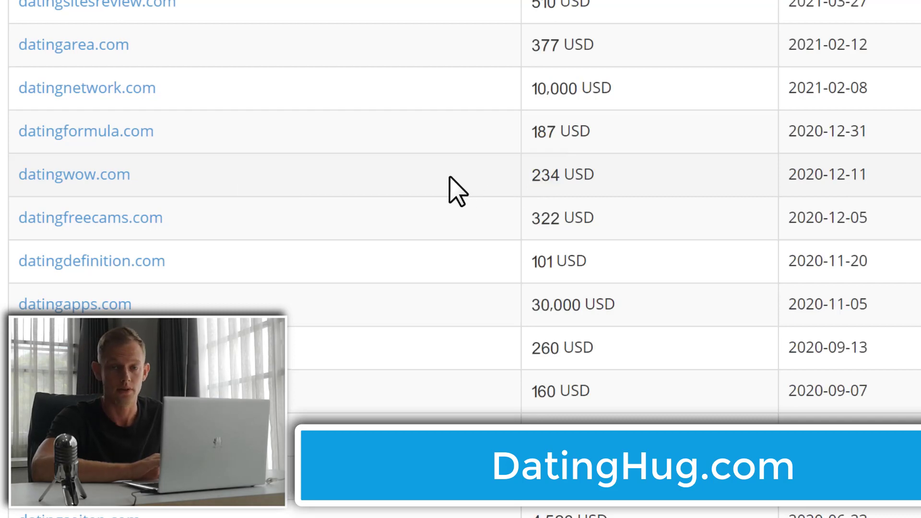
scroll(454, 192, down, 6)
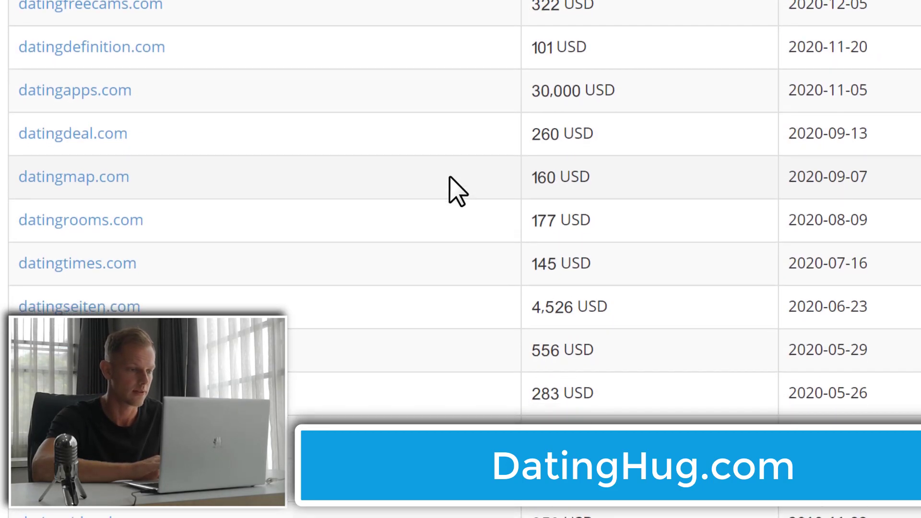
Step: Examine the sale prices of .com domains starting with dating to judge the value of DatingHug.com
scroll(449, 176, down, 6)
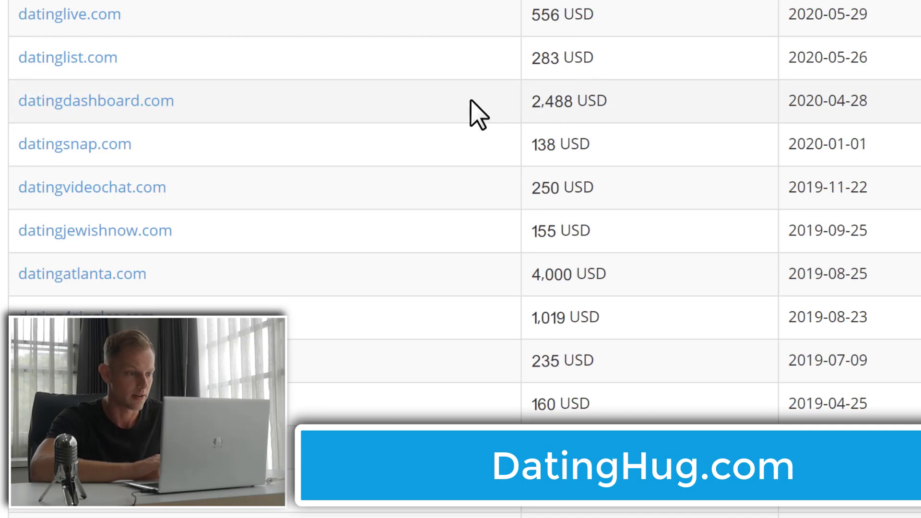
scroll(474, 113, down, 1)
scroll(475, 112, down, 5)
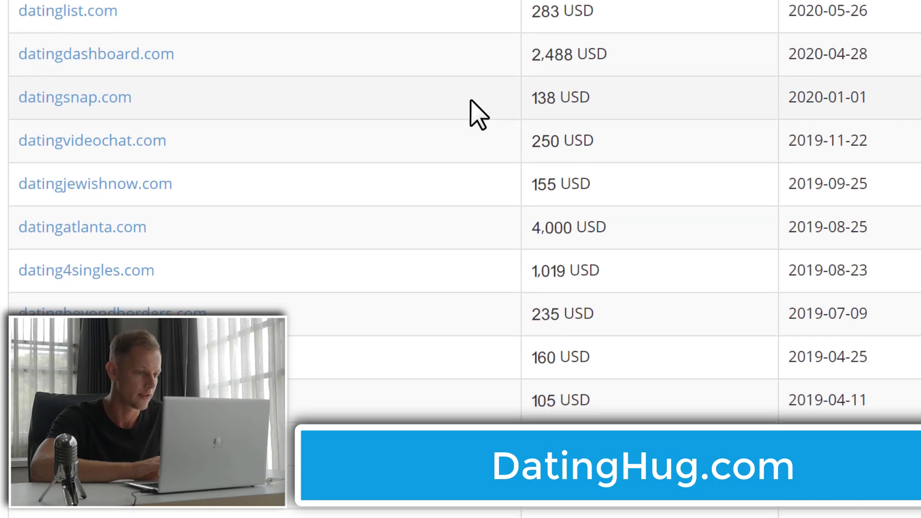
scroll(470, 108, down, 3)
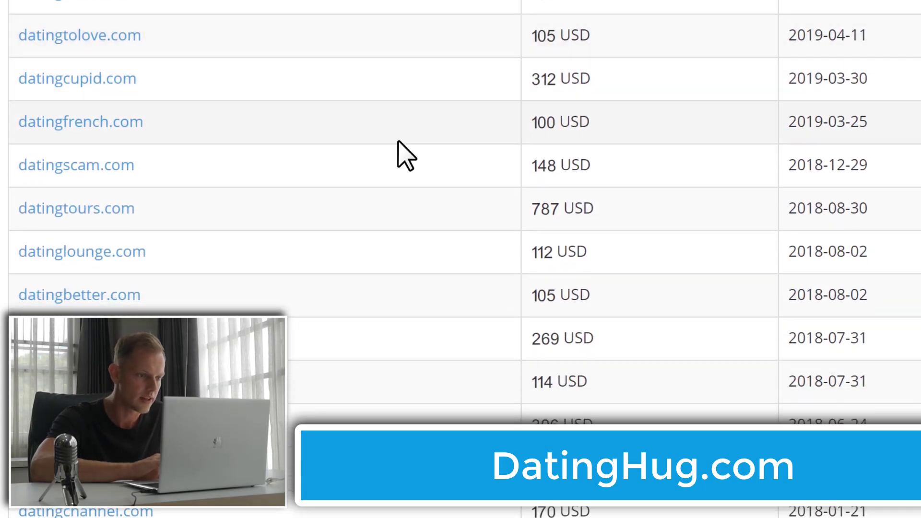
scroll(399, 144, down, 12)
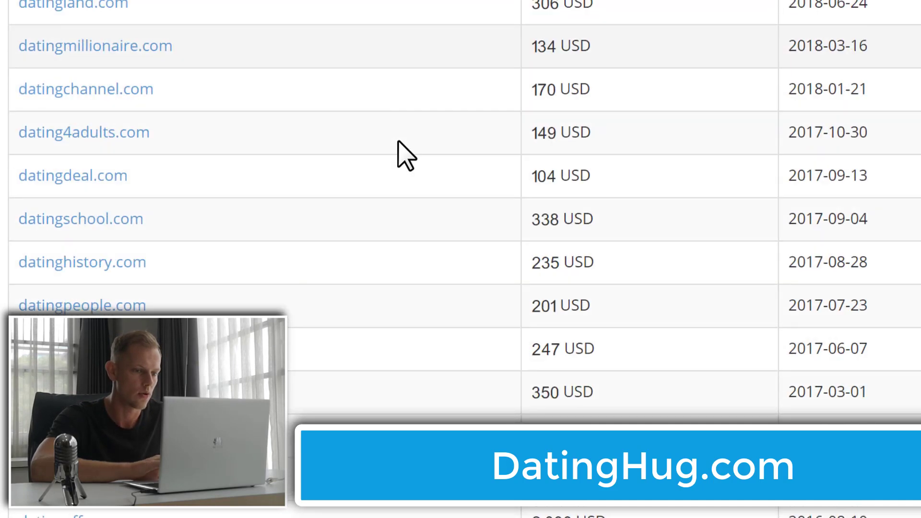
scroll(398, 142, up, 1)
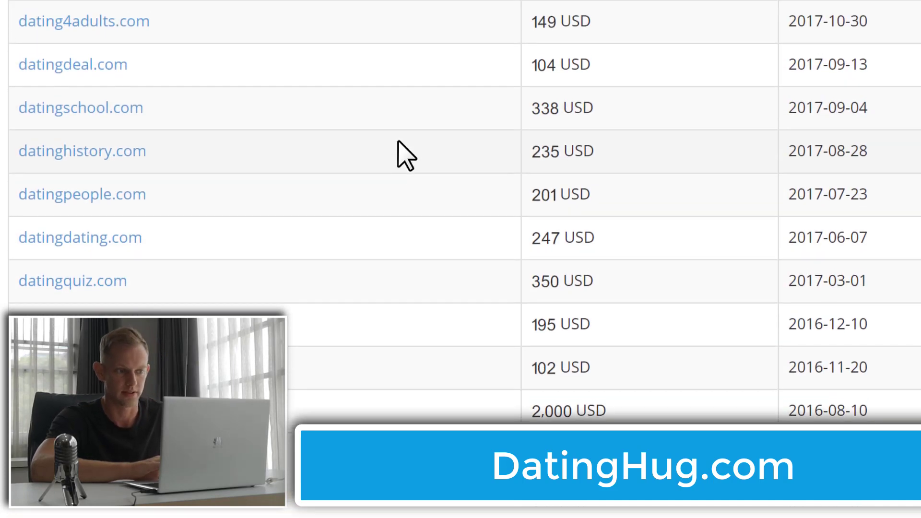
scroll(398, 142, up, 1)
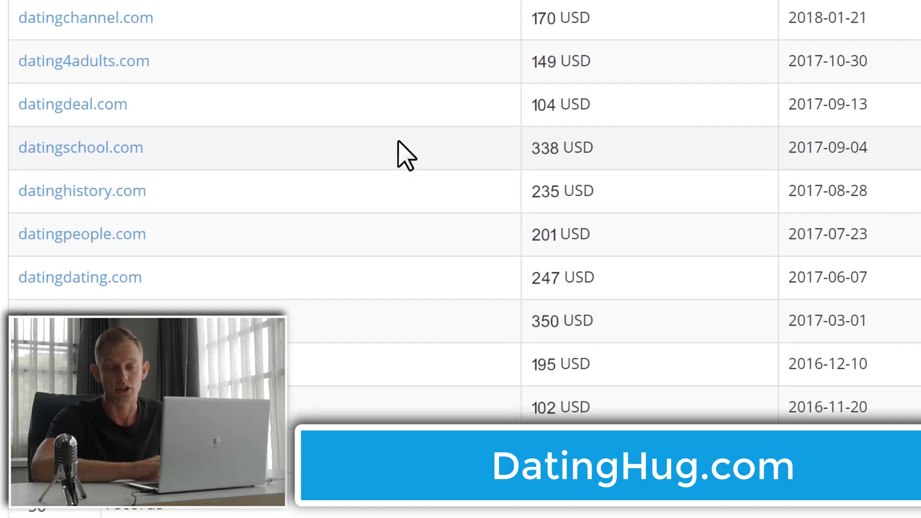
scroll(398, 142, up, 2)
scroll(398, 142, up, 2)
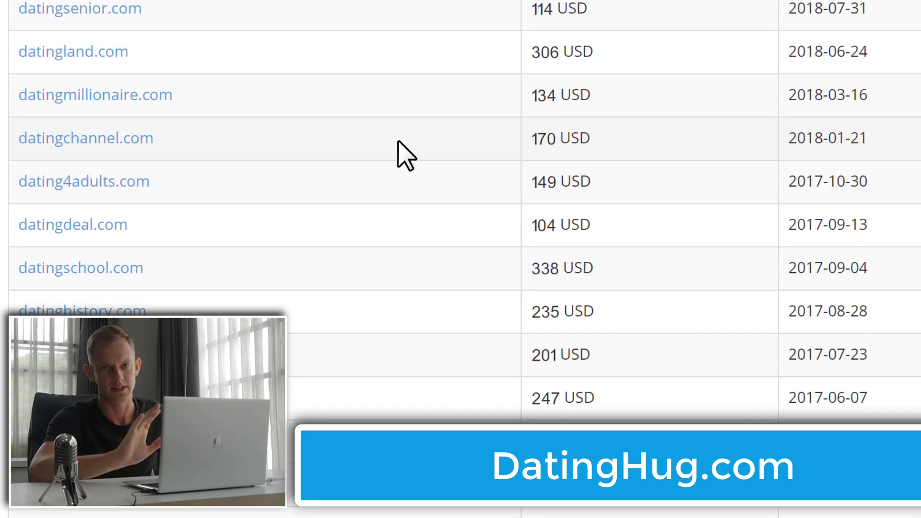
scroll(391, 46, down, 3)
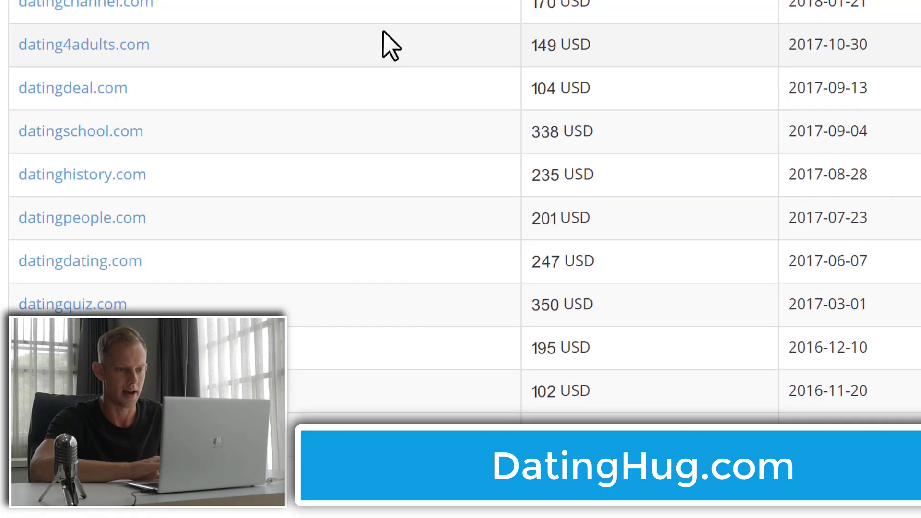
scroll(391, 45, up, 15)
scroll(391, 45, up, 5)
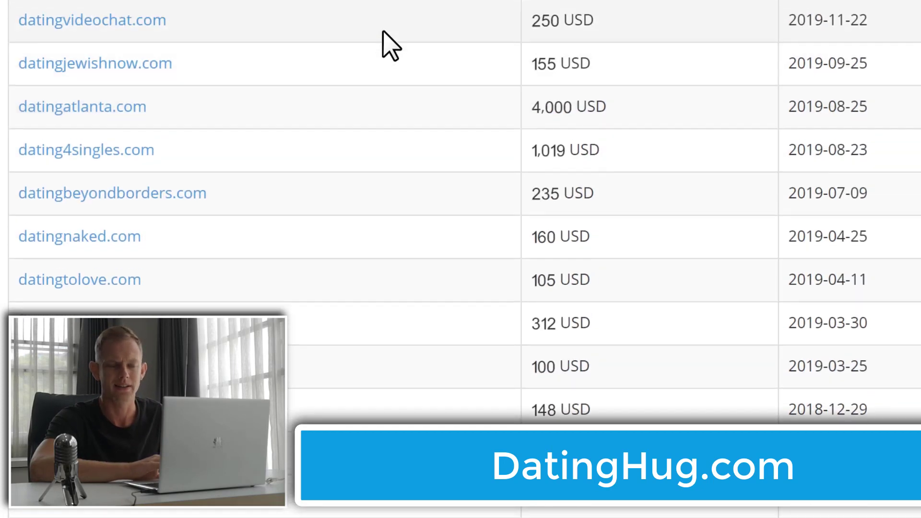
scroll(391, 46, down, 3)
scroll(391, 46, down, 6)
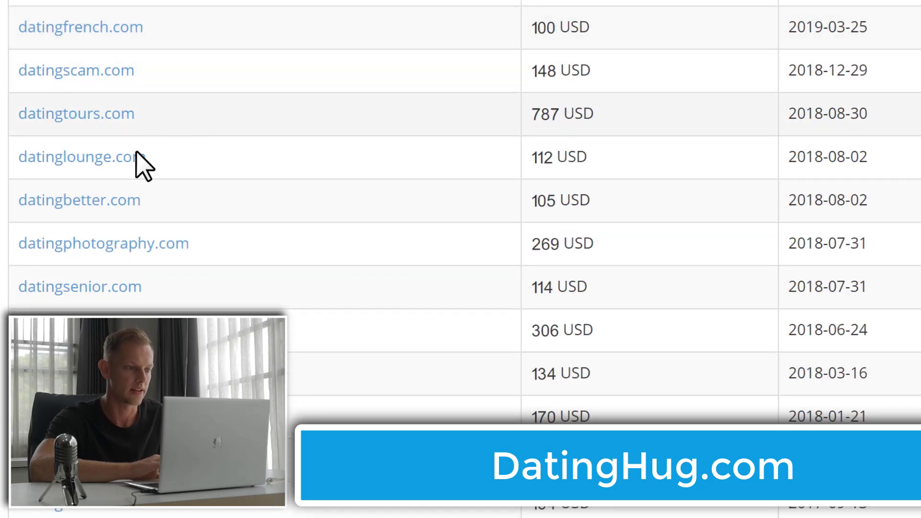
scroll(448, 197, up, 10)
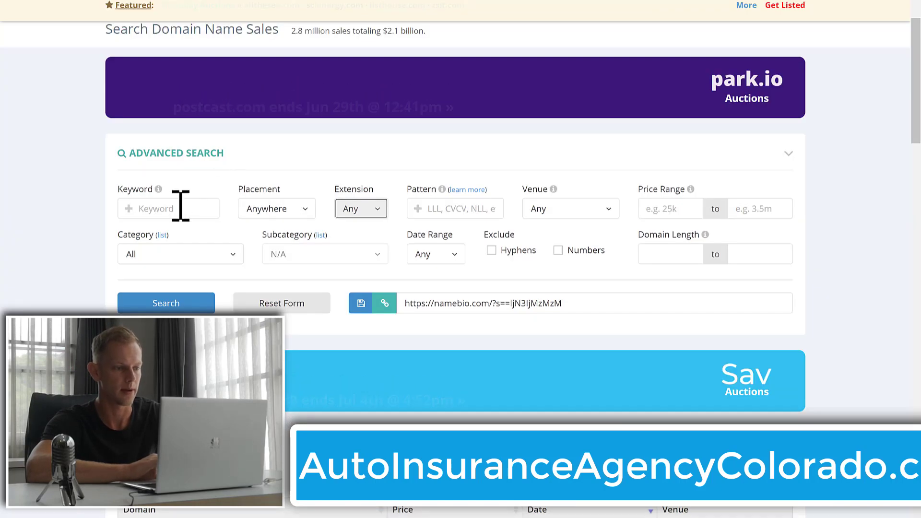
Step: Search past .com domain sales for the keyword autoinsuranceagency placed at the start
click(180, 208)
text(autoinsur)
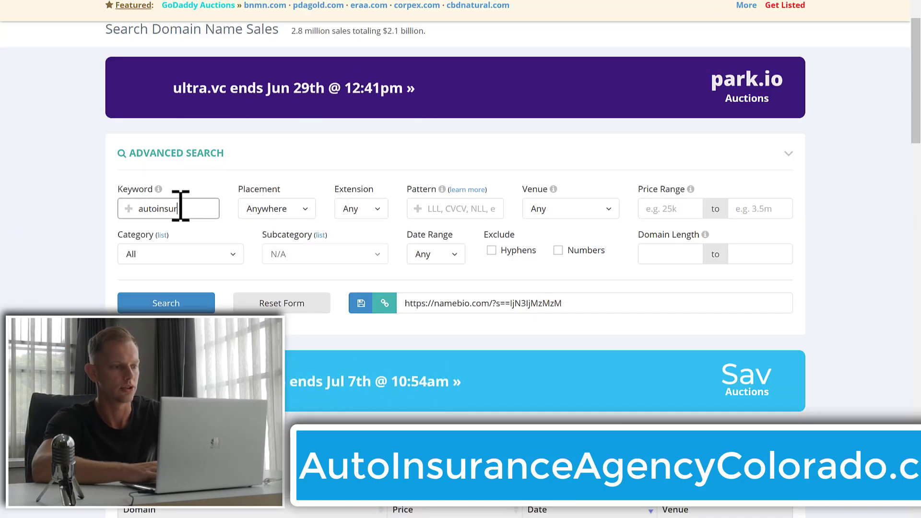
text(anceagency)
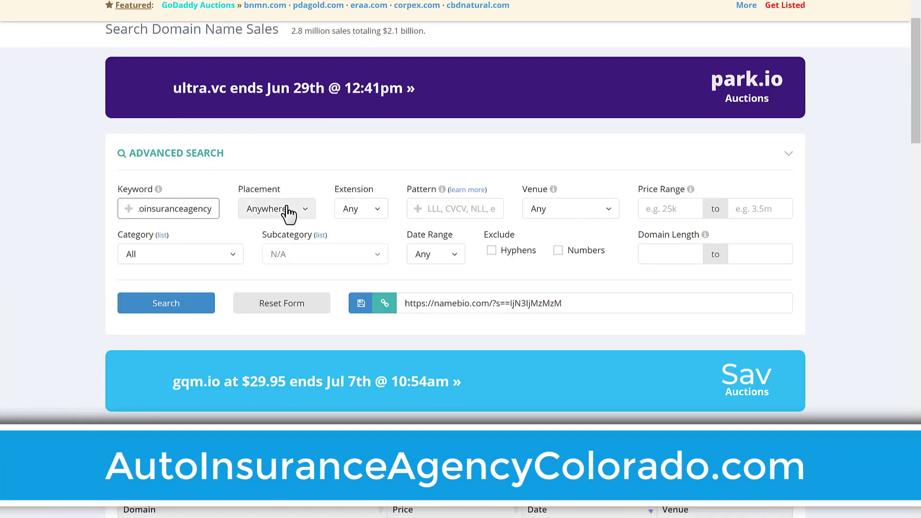
click(288, 209)
click(289, 254)
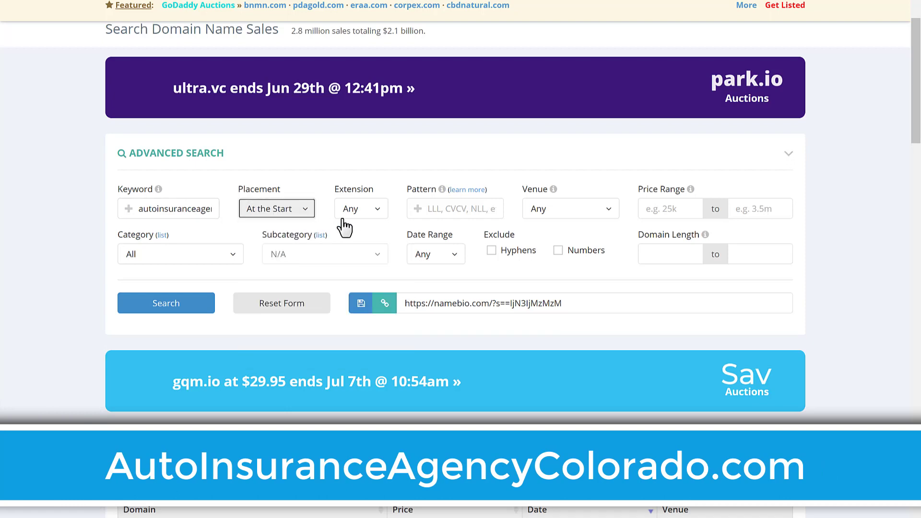
click(370, 212)
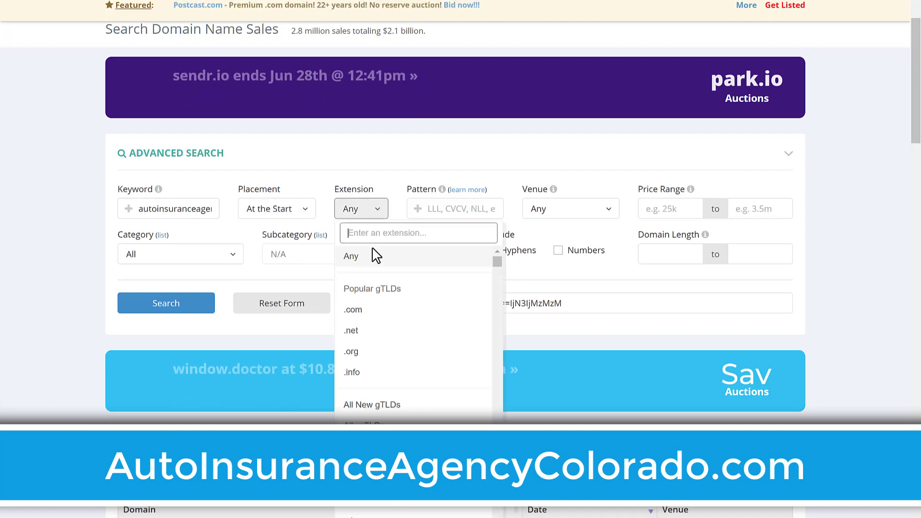
click(360, 311)
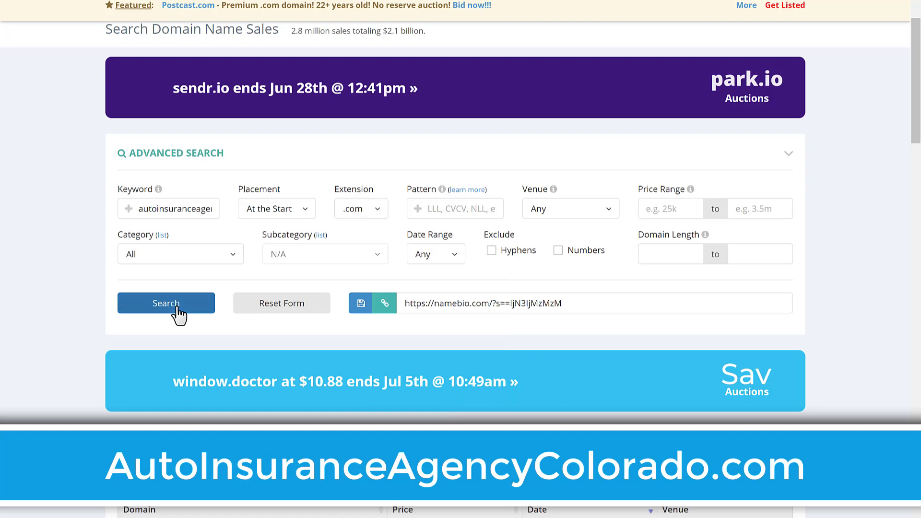
click(166, 303)
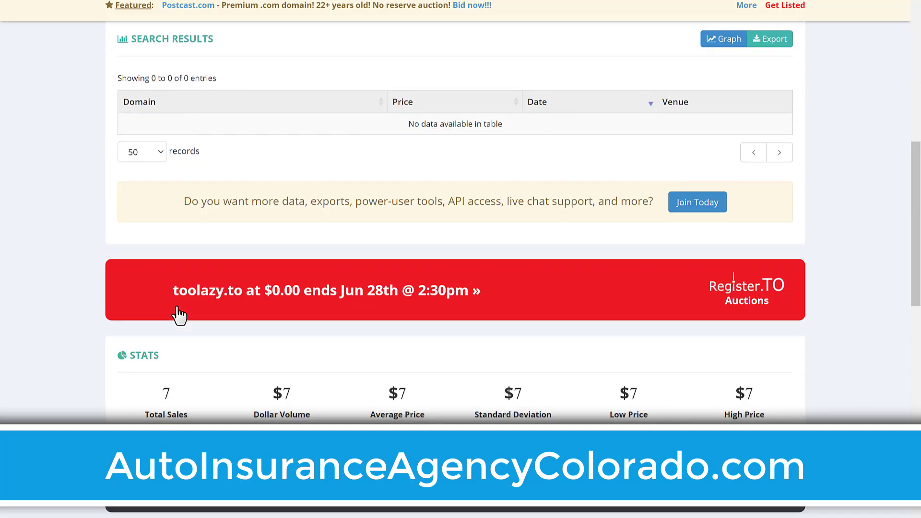
Step: Repeat the .com sales search for autoinsuranceagency with placement At the End, and select the keyword text
scroll(179, 314, up, 5)
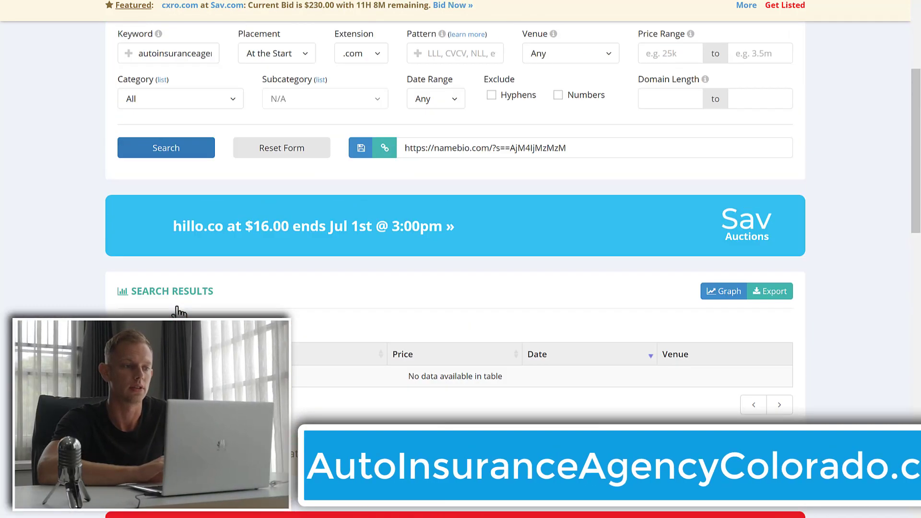
scroll(179, 313, up, 1)
click(207, 80)
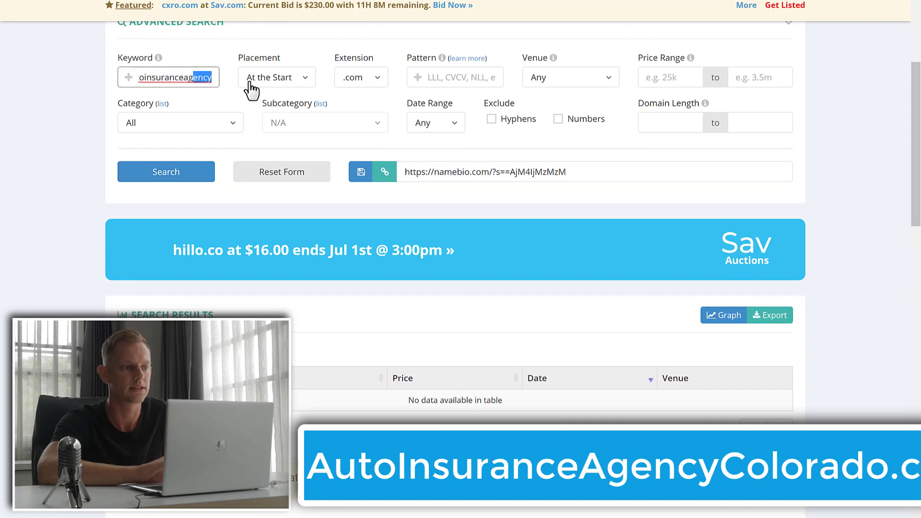
key(shift+Left)
key(shift+Left)
key(shift+Left)
key(shift+Left)
key(shift+Left)
key(shift+Left)
key(shift+Left)
key(shift+Left)
key(shift+Left)
key(shift+Left)
key(shift+Left)
key(shift+Left)
key(shift+Left)
key(shift+Left)
key(shift+Left)
key(ctrl+c)
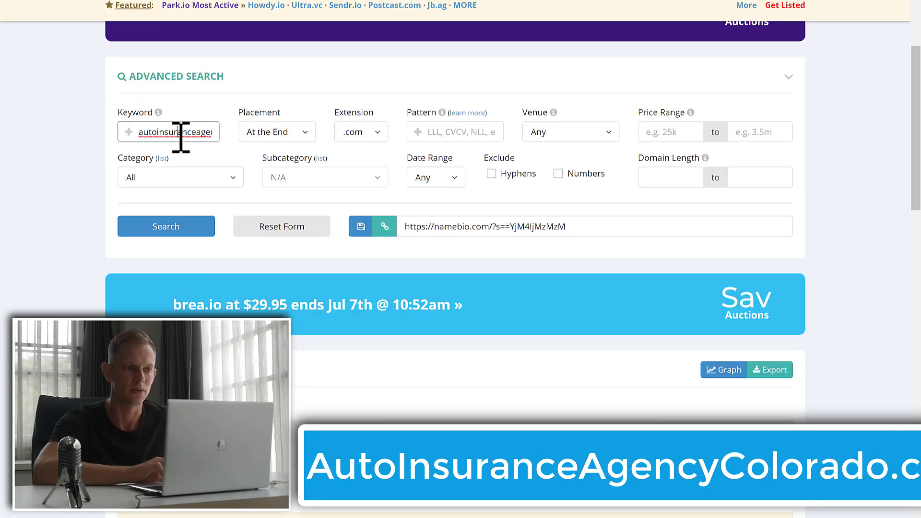
double_click(185, 144)
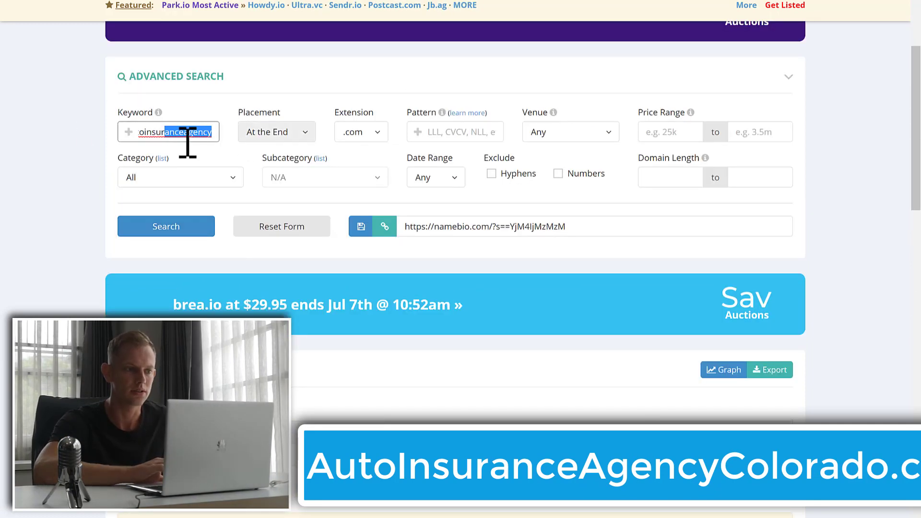
click(85, 140)
Step: Review the camdroneservices.com request in the WhatsApp chat, and search NameBio for past .com sales starting with camdrone
scroll(85, 140, up, 1)
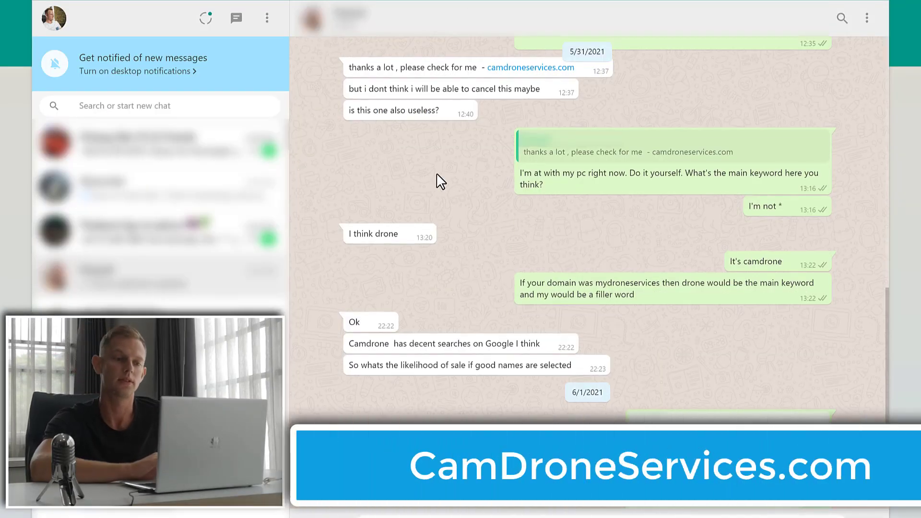
scroll(486, 149, up, 1)
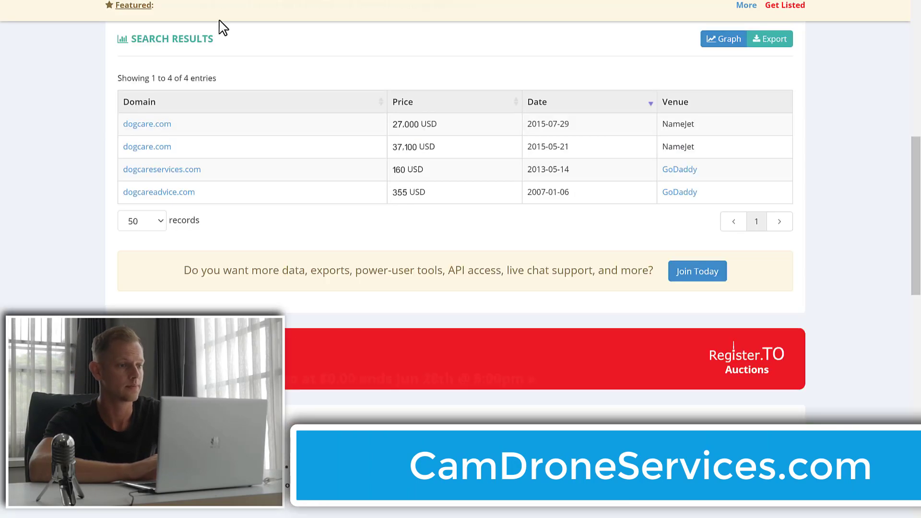
scroll(197, 78, up, 10)
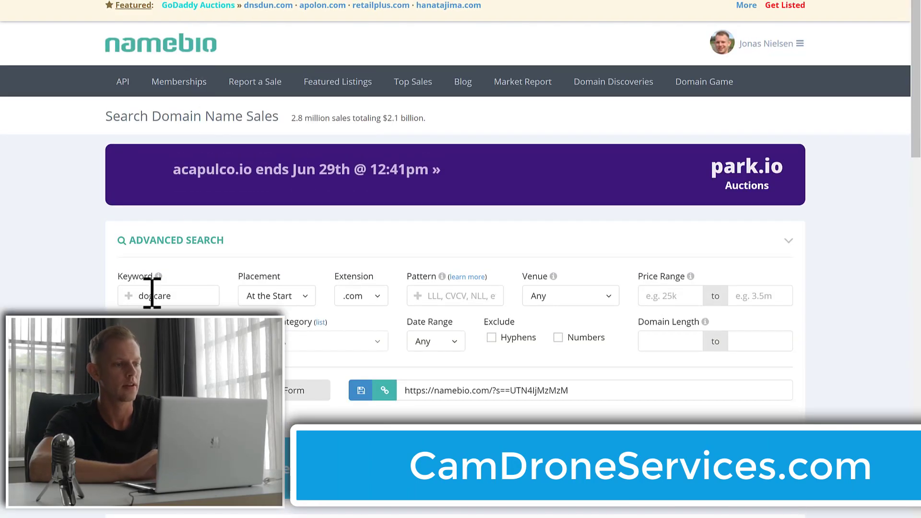
double_click(152, 293)
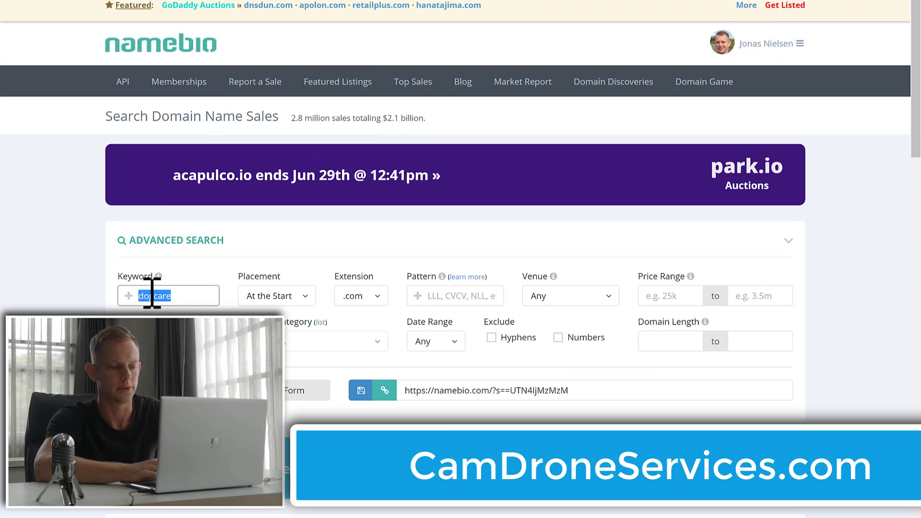
text(camdrone)
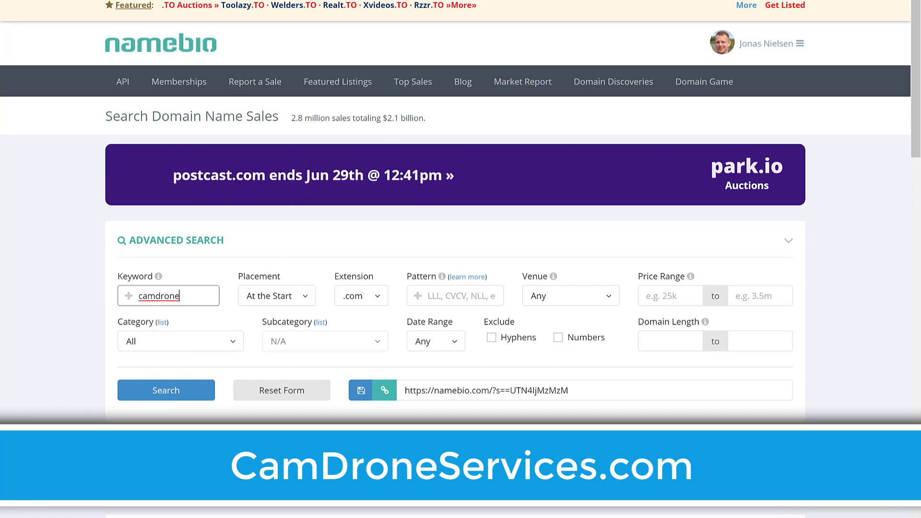
click(195, 400)
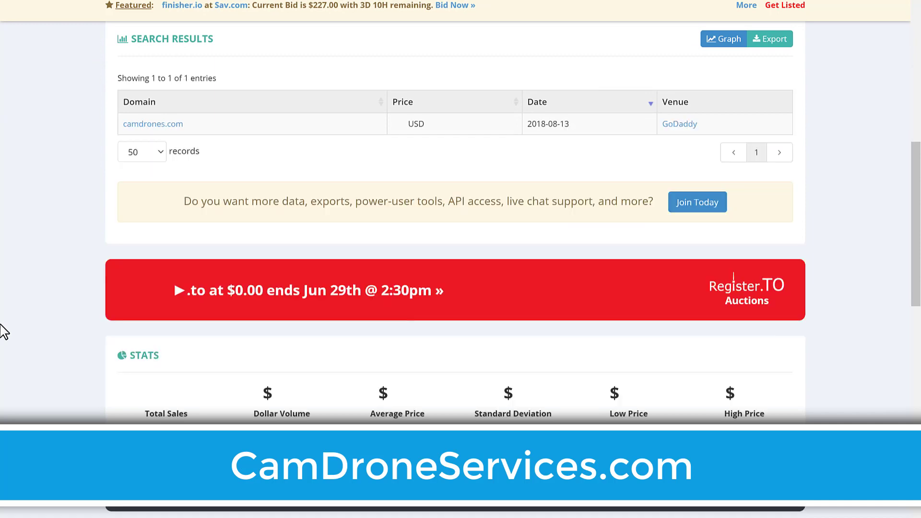